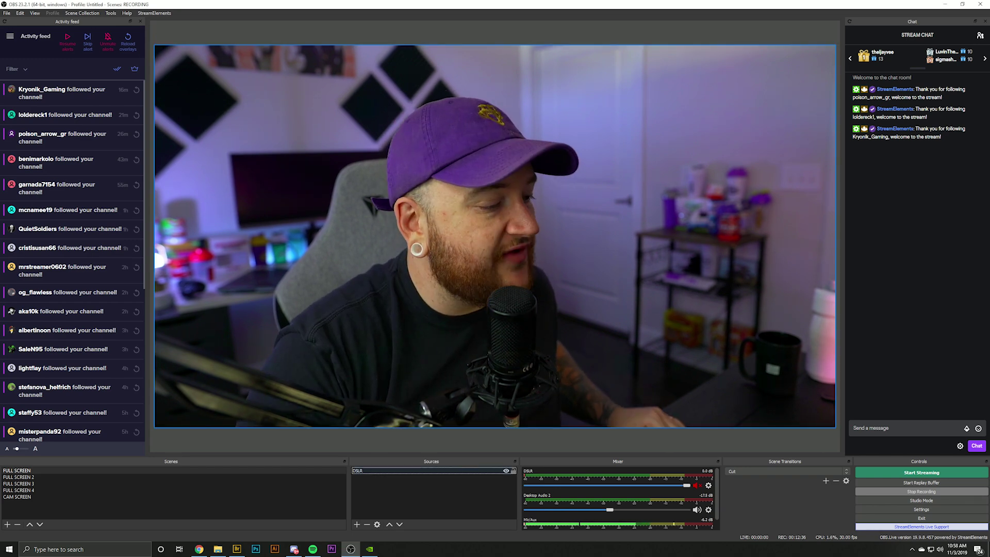
Open the DSLR webcam source's Filters and show the list of effect filter types.
right_click(388, 470)
click(413, 453)
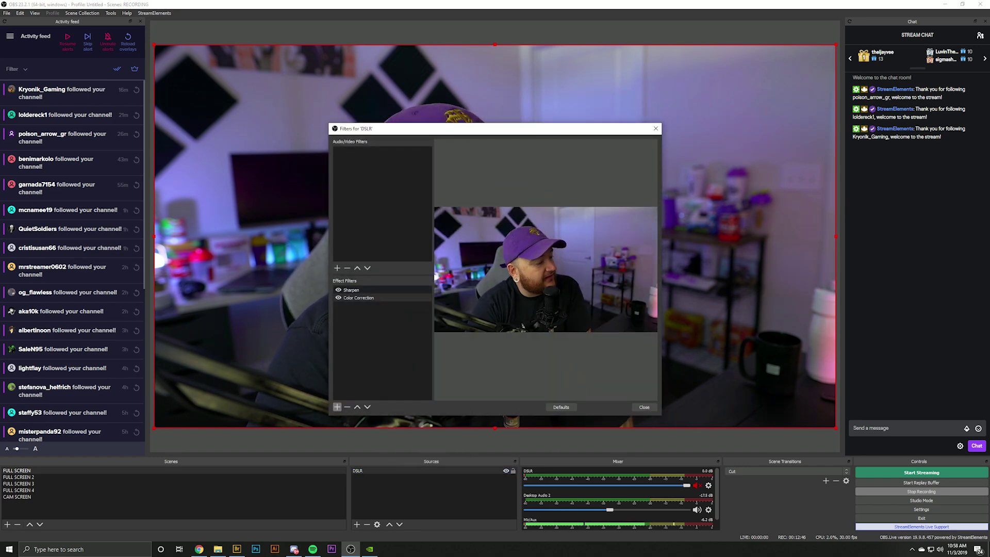
click(337, 407)
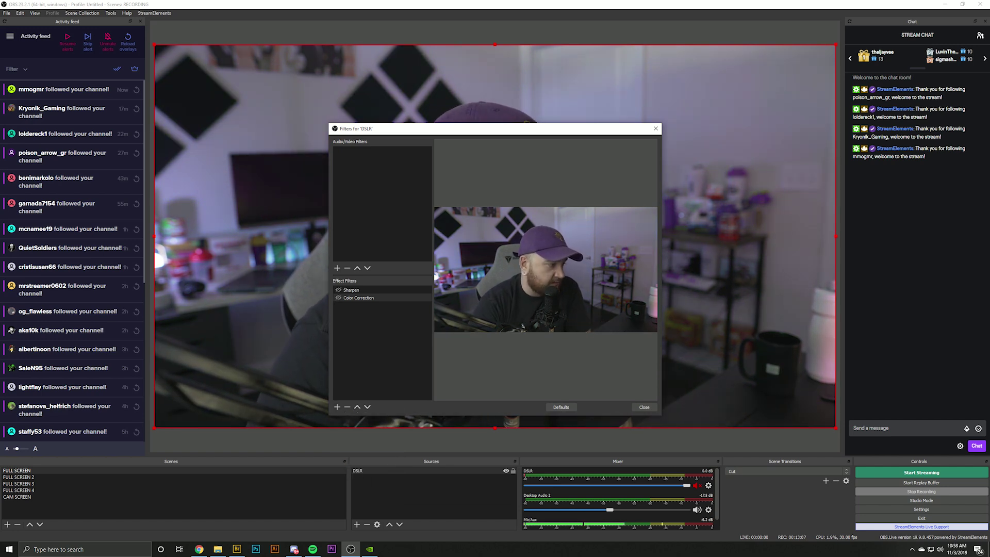
click(337, 406)
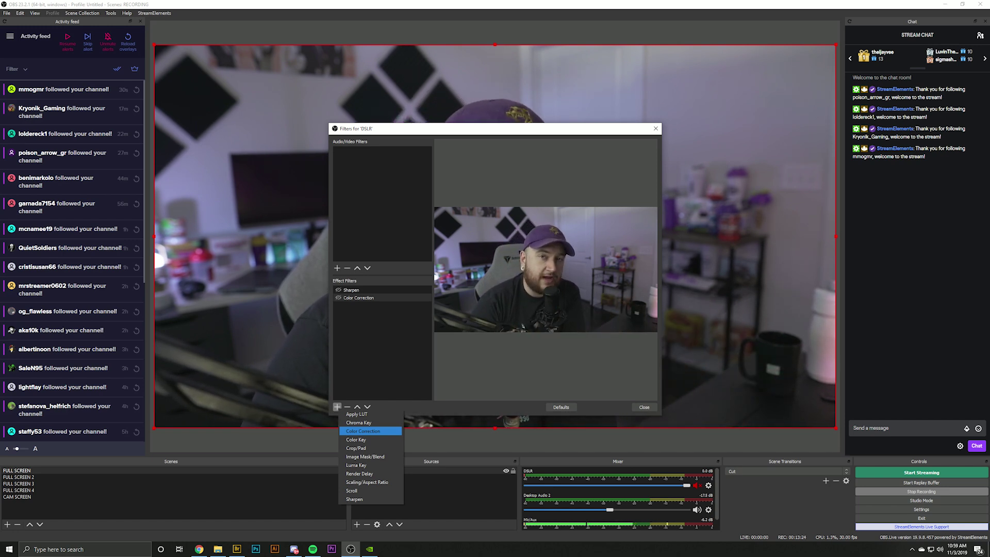
Add a 'Color Correction TUT' filter to the DSLR webcam with gamma -0.07, contrast 0.17, saturation 1.08.
key(Return)
click(426, 276)
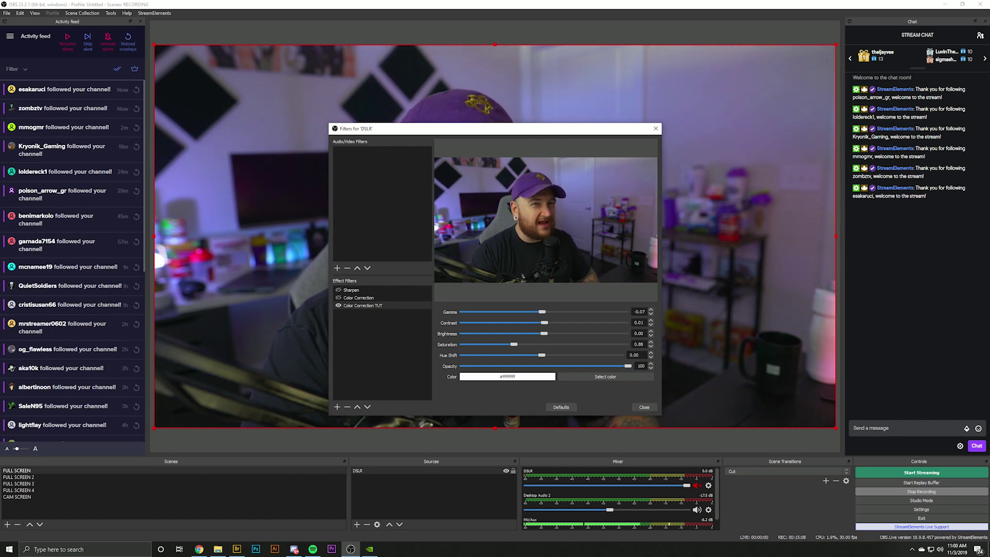
key(Right)
key(Right)
key(Right)
key(Right)
key(Right)
key(Right)
key(Right)
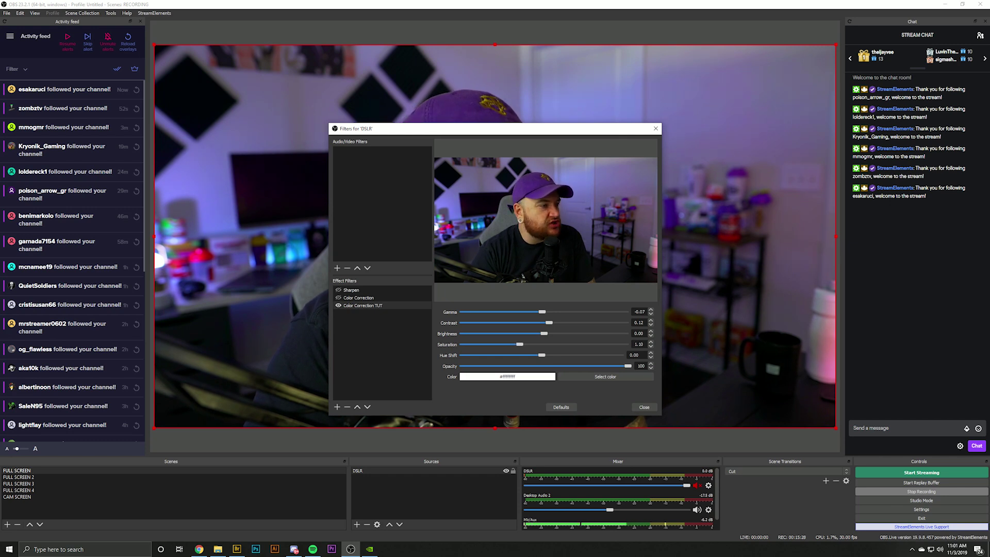
key(Right)
key(Right)
key(Right)
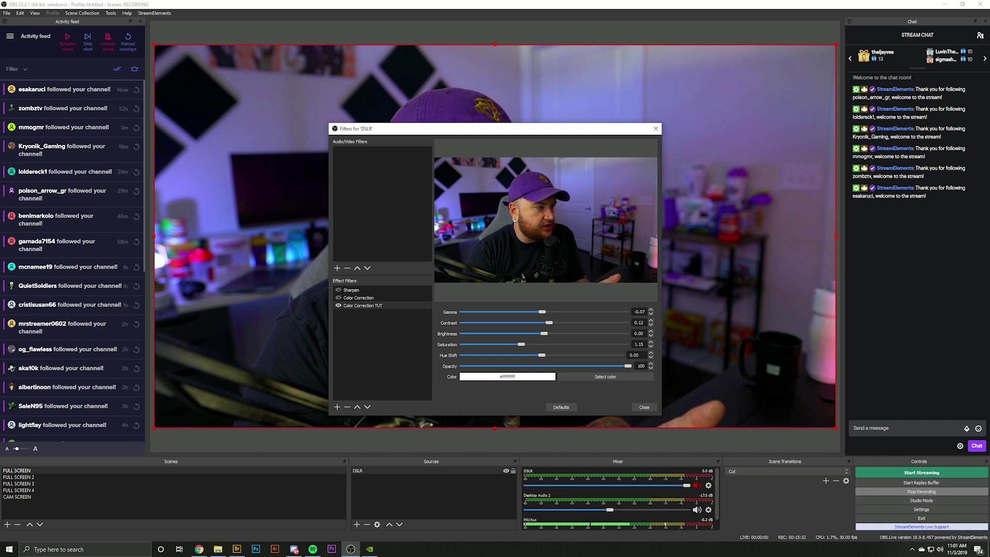
key(Left)
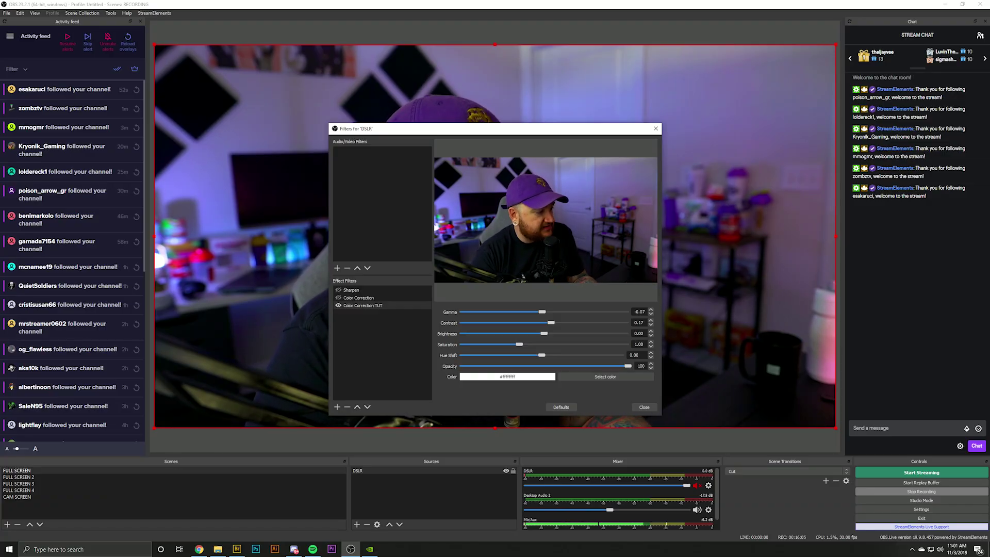
Add a Sharpen TUT filter to the DSLR webcam.
click(337, 407)
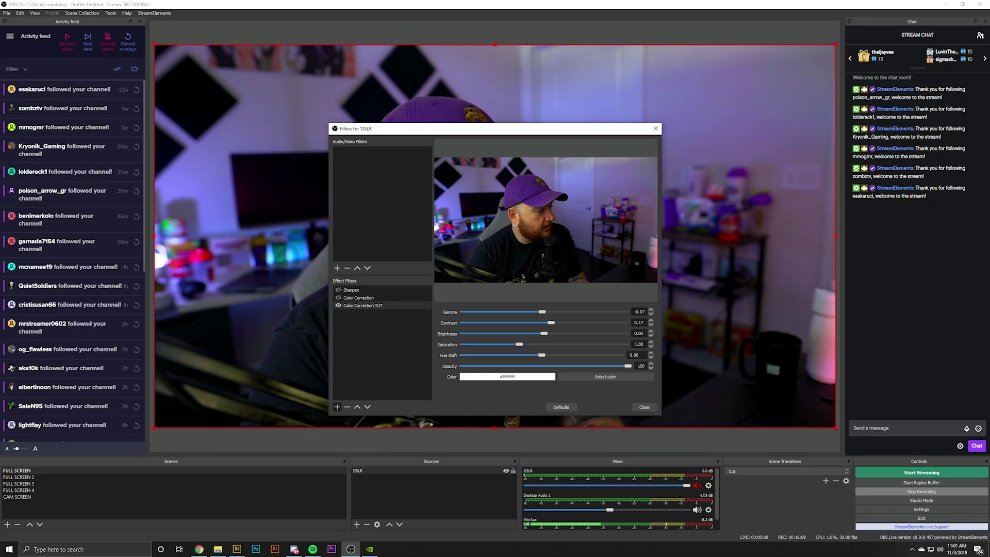
click(337, 407)
click(361, 495)
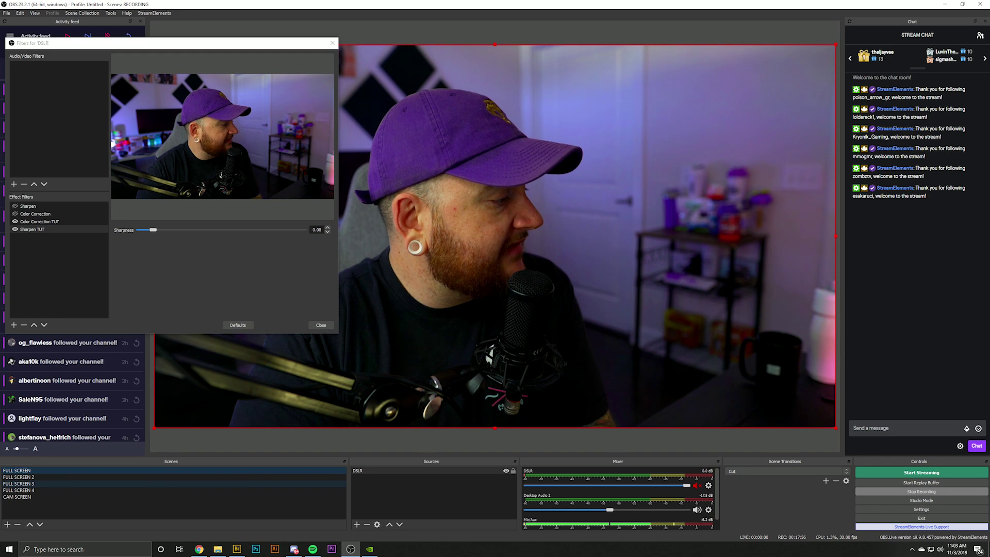
Tune sharpness to about 0.15 while previewing the FULL SCREEN 3 and FULL SCREEN 2 scenes.
click(18, 483)
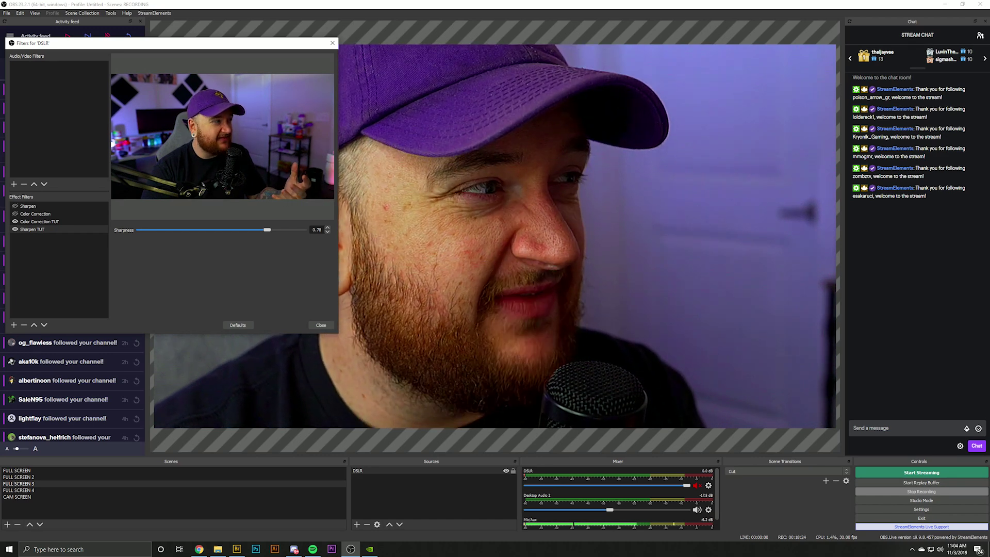
key(Right)
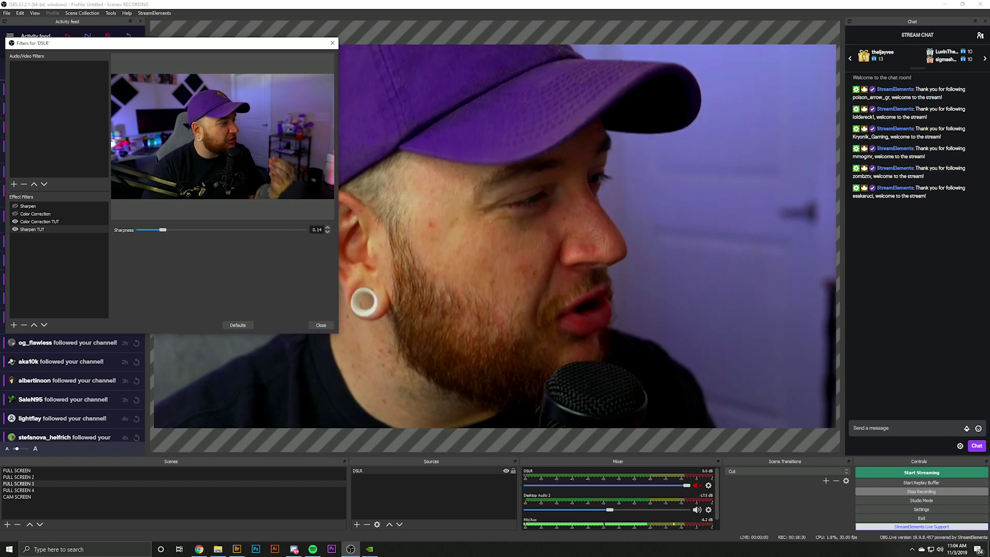
click(18, 477)
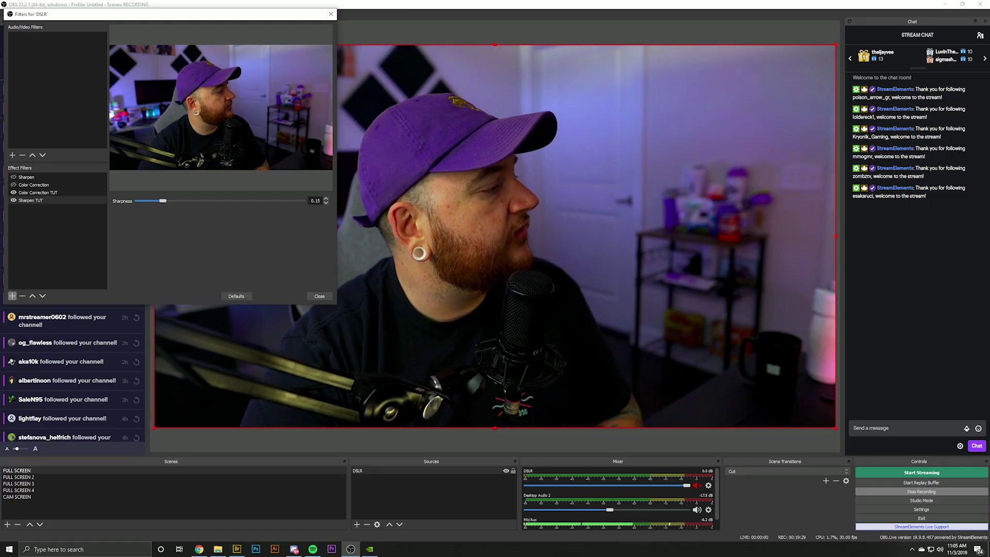
Give the webcam an Apply LUT filter using teal_lows_orange_highs.png at amount 0.36.
click(12, 296)
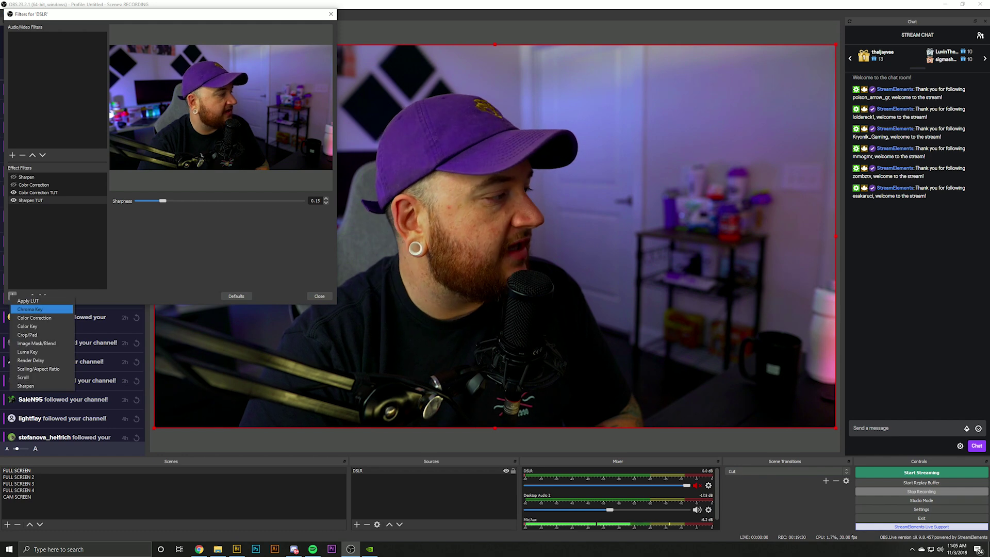
click(26, 302)
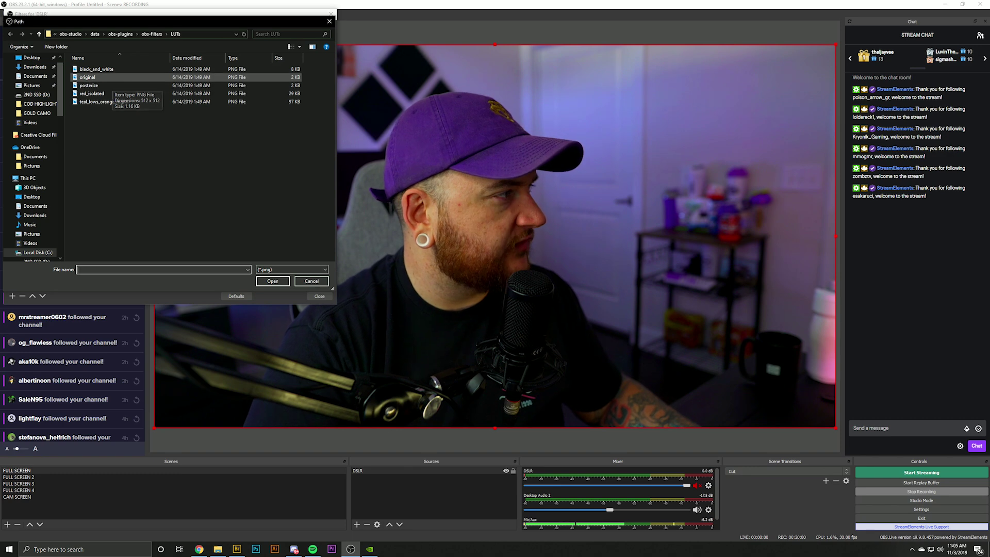
click(103, 102)
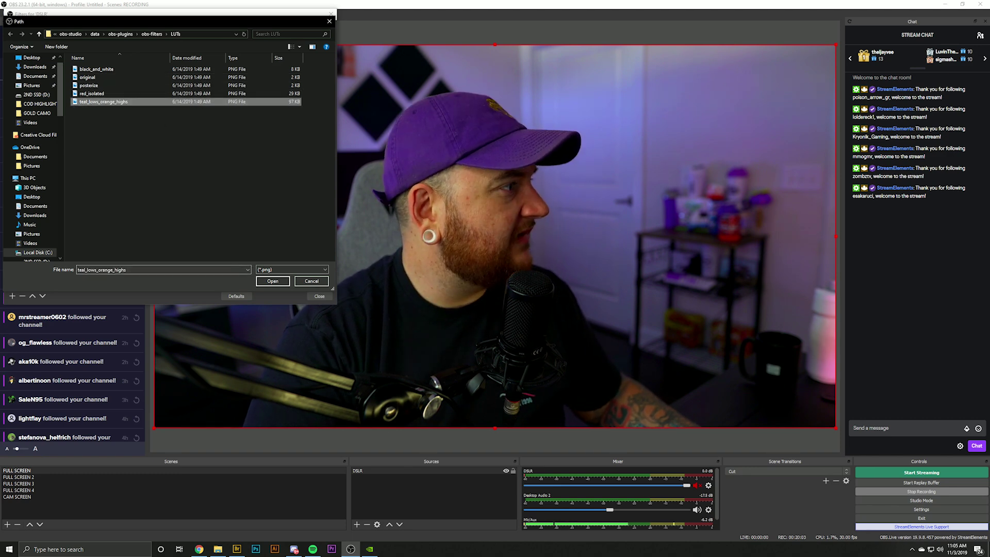
key(Return)
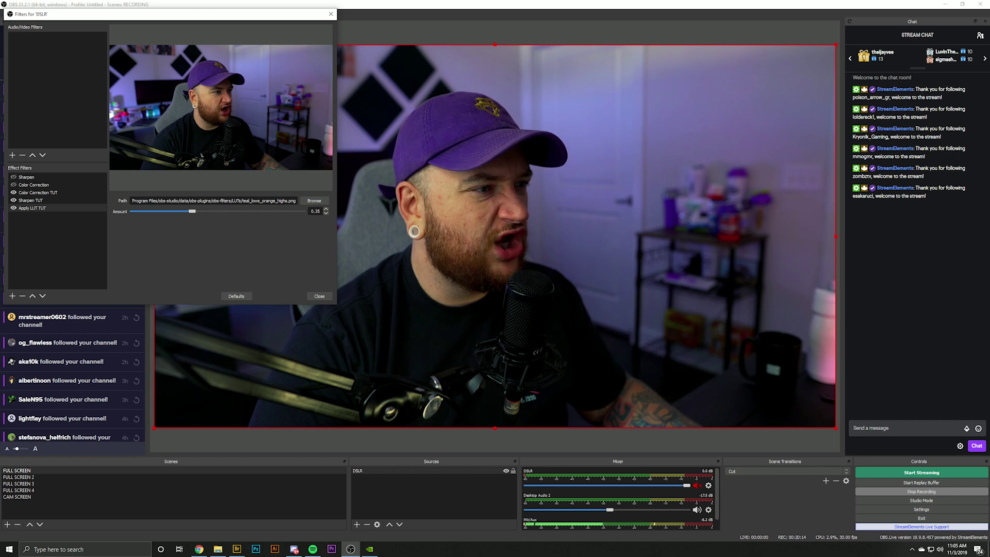
key(Right)
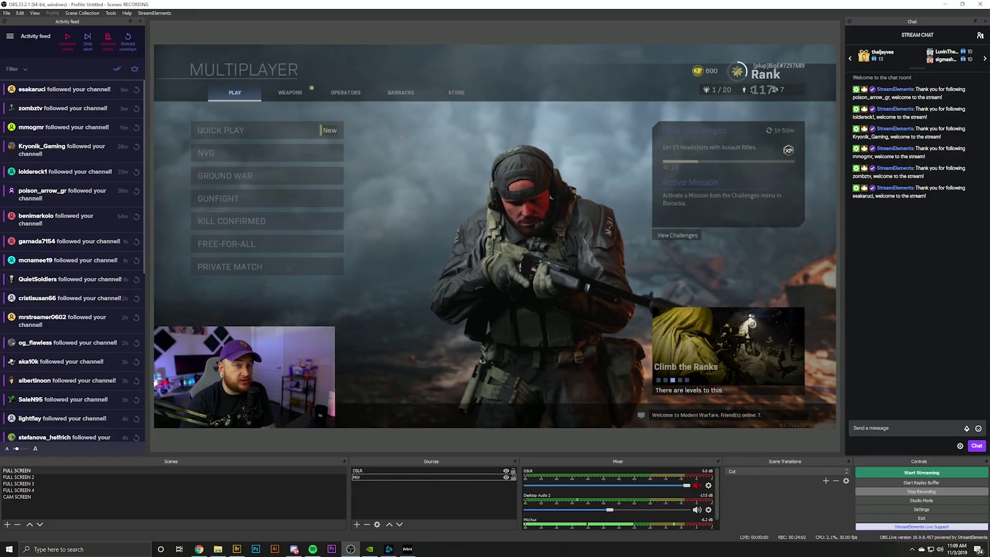
Give the MW game source Color Correction with lowered saturation, Apply LUT, and Sharpen at 0.93.
right_click(371, 287)
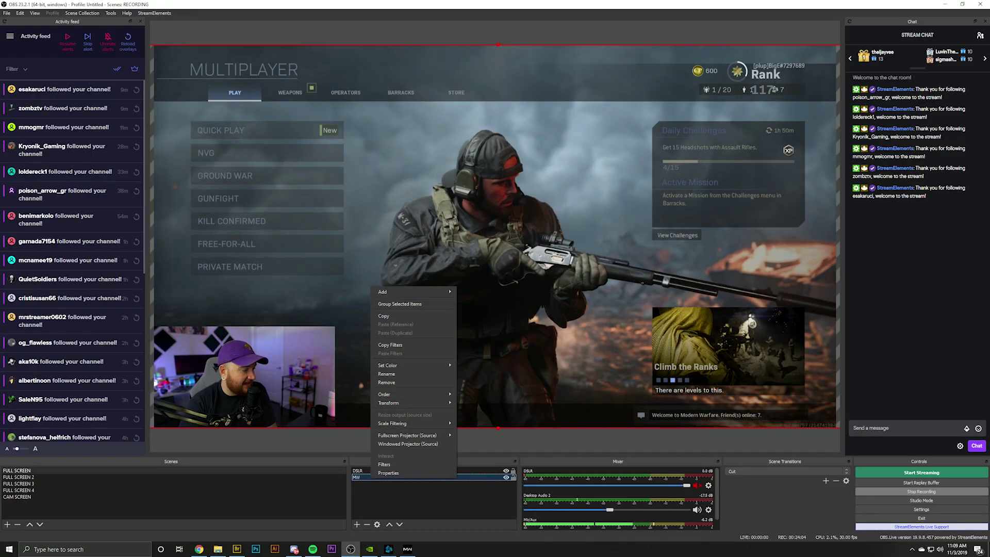
click(391, 464)
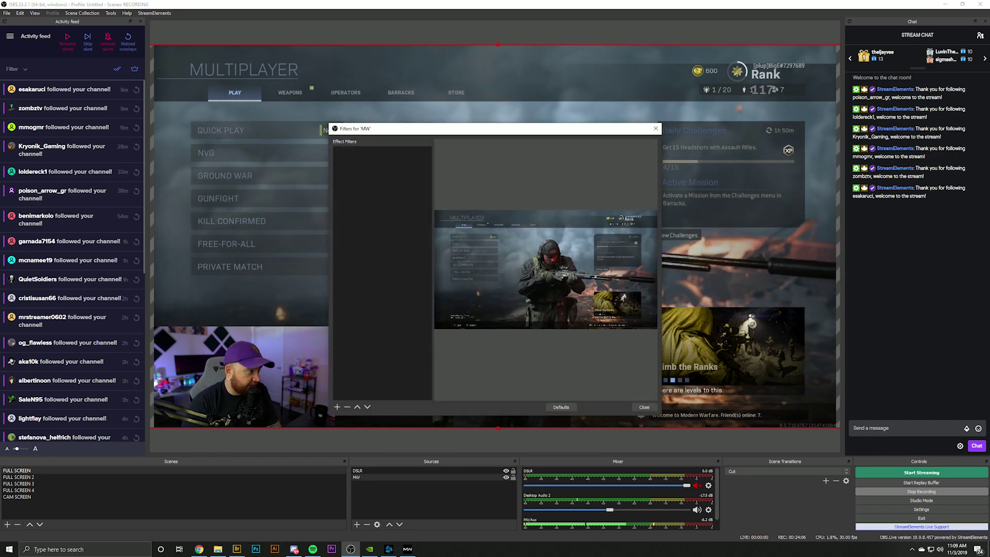
click(337, 406)
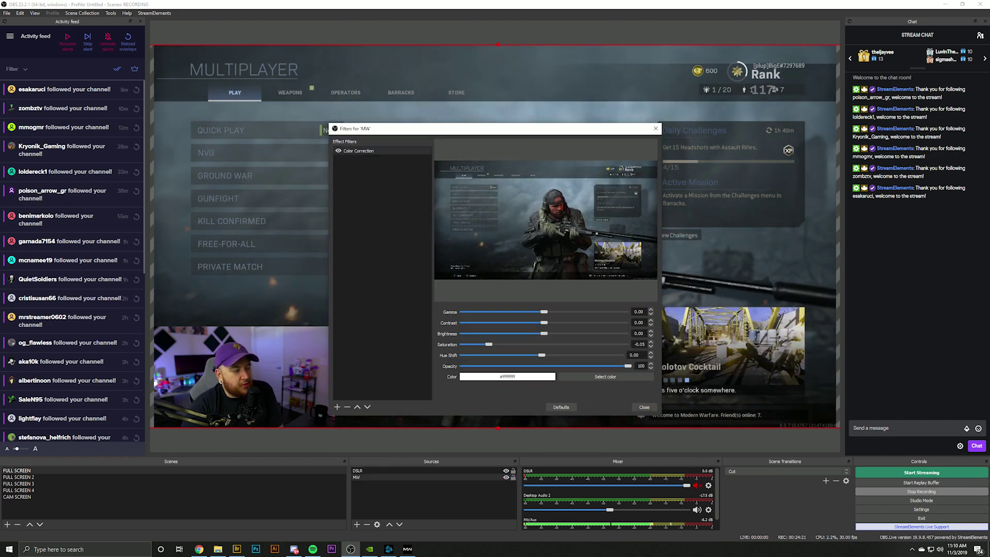
key(Left)
key(Left)
key(Left)
key(Left)
key(Left)
key(Left)
key(Left)
key(Left)
key(Left)
key(Right)
key(Right)
key(Right)
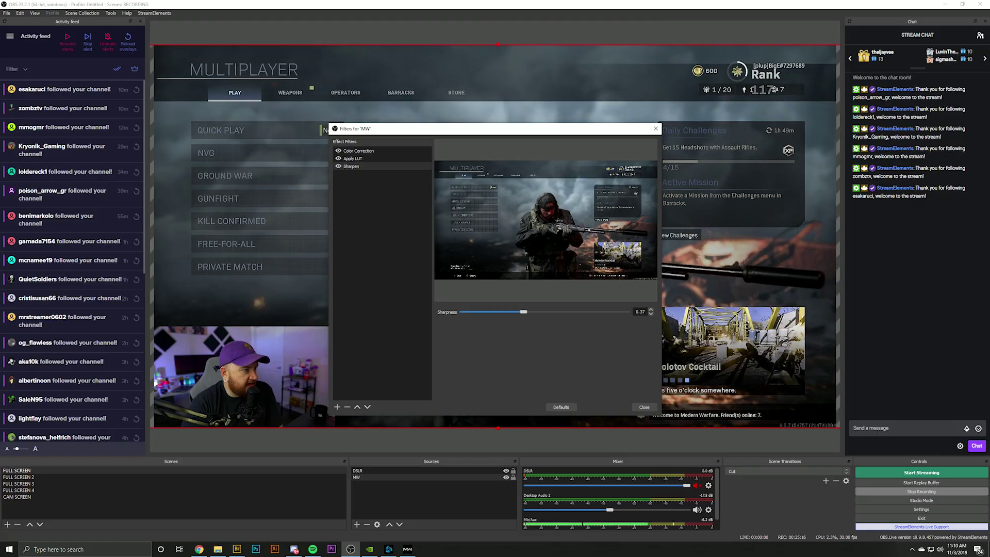
drag(515, 312, 614, 312)
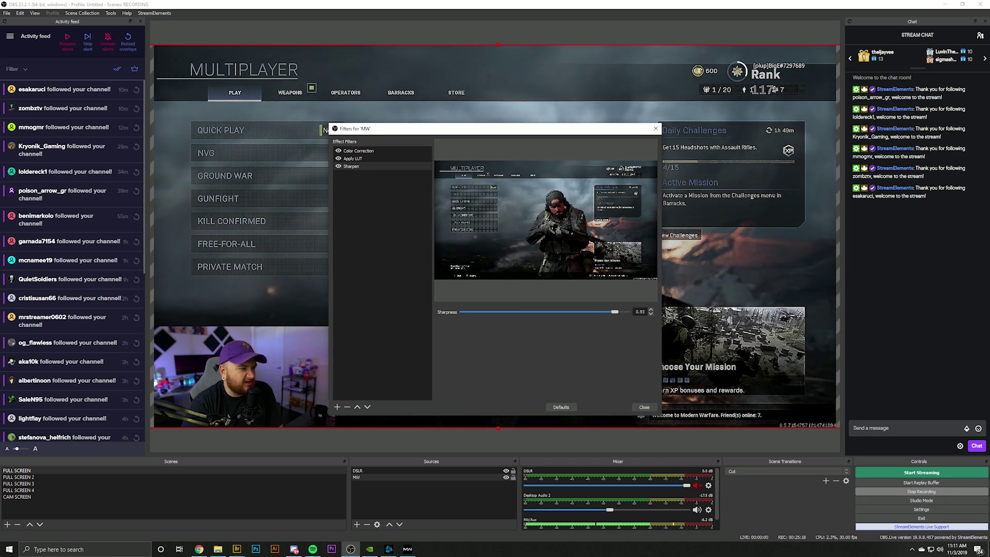